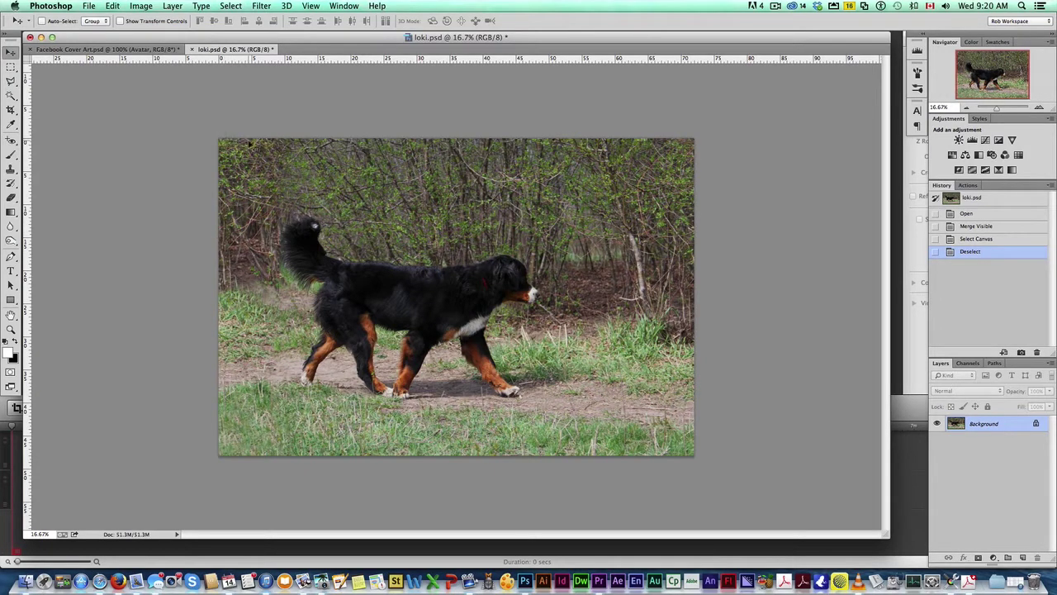
Copy the whole loki.psd dog photo and paste it into Facebook Cover Art.psd
{"action": "key", "text": "super+a"}
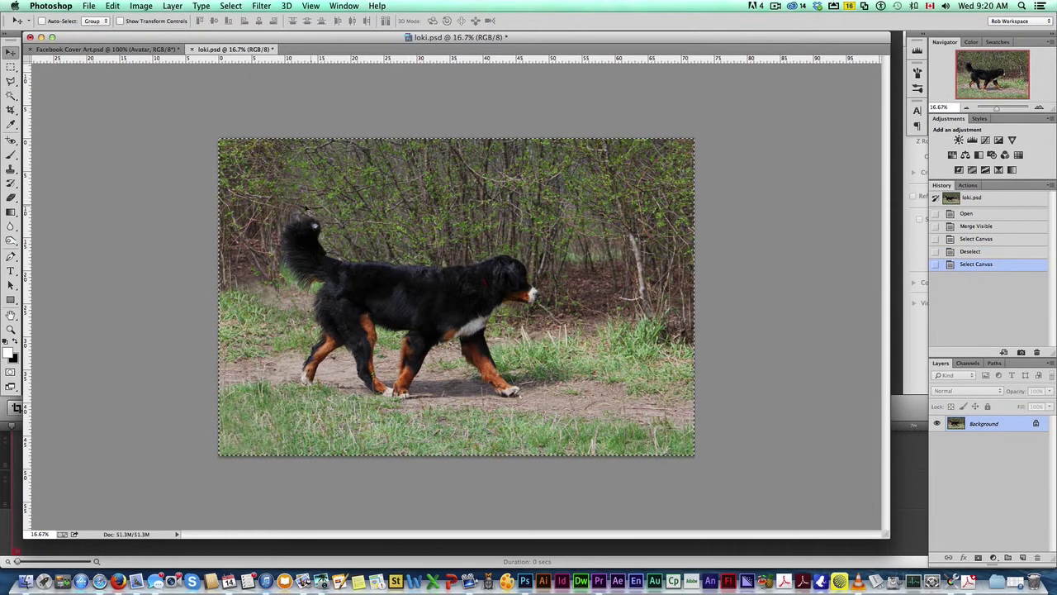
{"action": "key", "text": "super+c"}
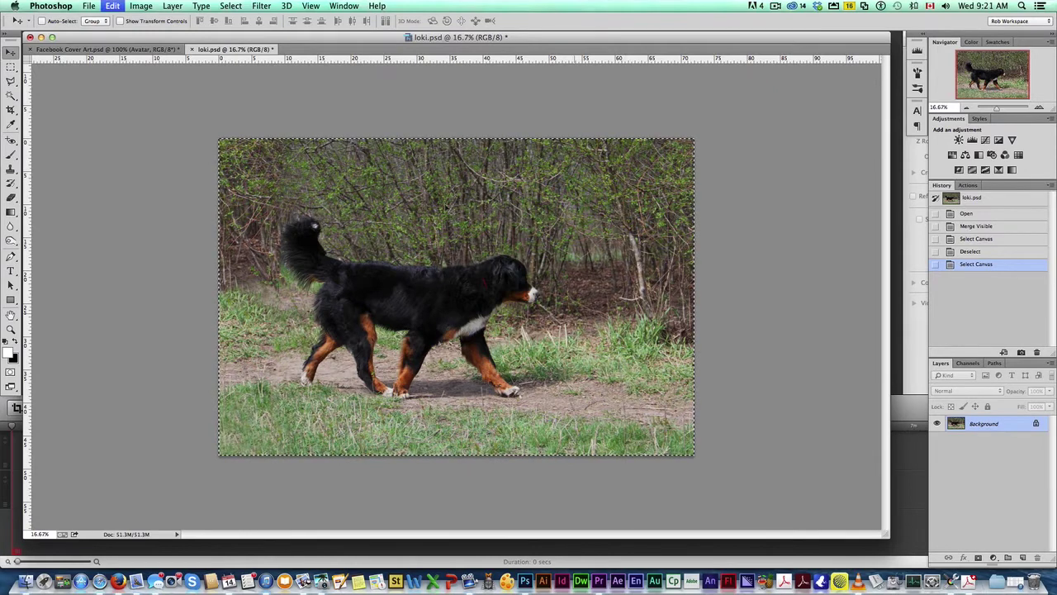
{"action": "left_click", "coordinate": [79, 50]}
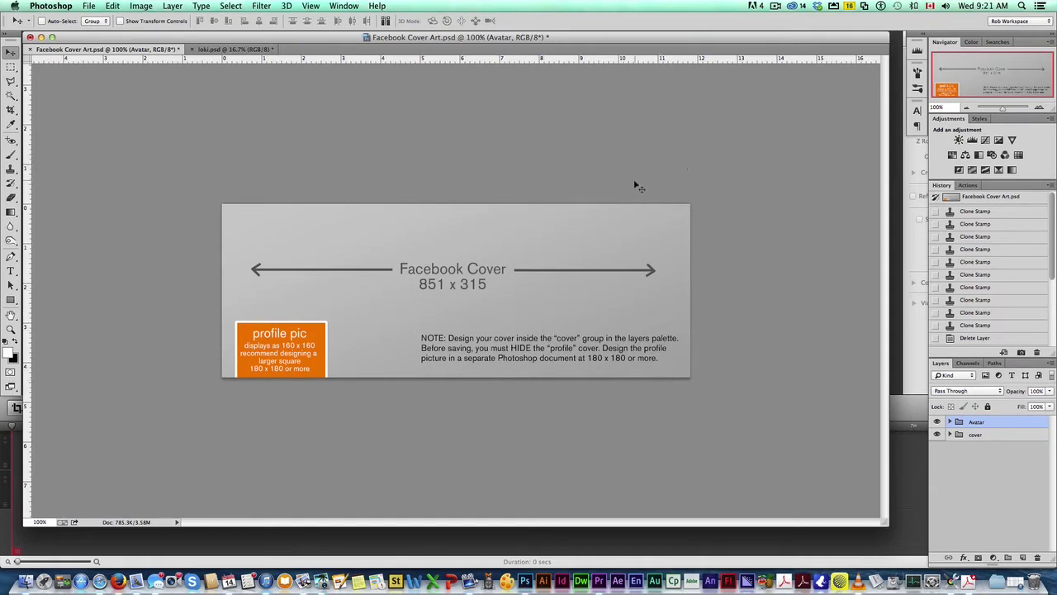
{"action": "key", "text": "super+v"}
Accept the profile mismatch and scale the dog photo to about 14% over the cover's left side
{"action": "left_click", "coordinate": [647, 318]}
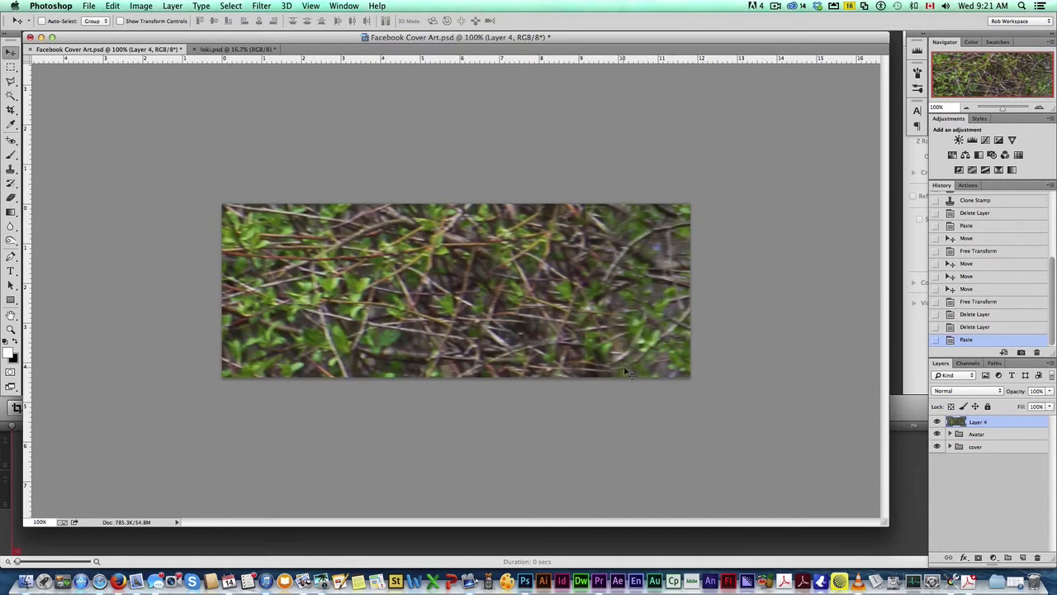
{"action": "left_click_drag", "start_coordinate": [525, 311], "coordinate": [443, 307]}
{"action": "key", "text": "super+t"}
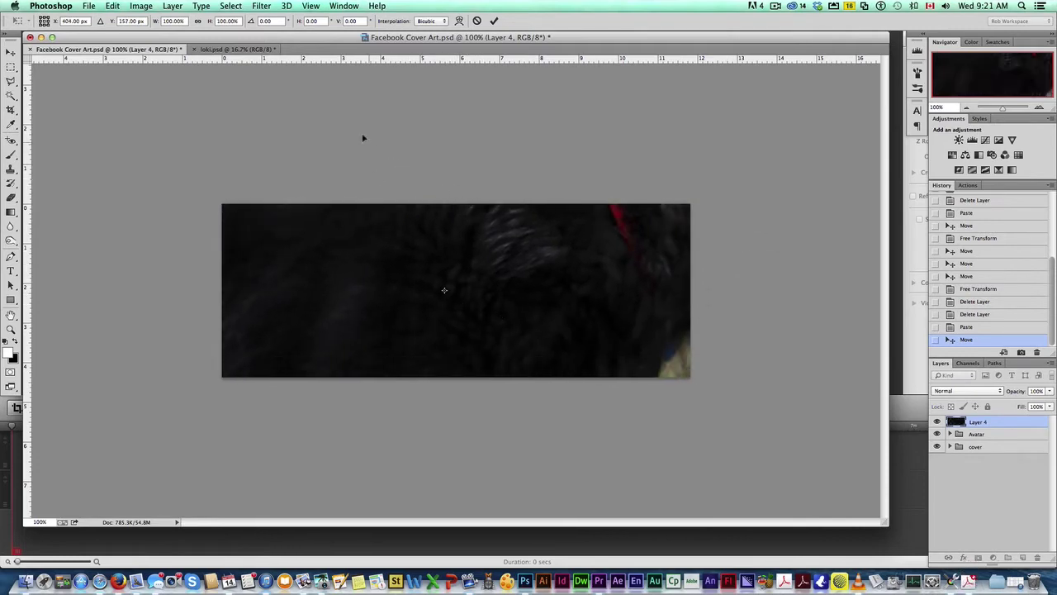
{"action": "left_click", "coordinate": [172, 20]}
{"action": "type", "text": "23"}
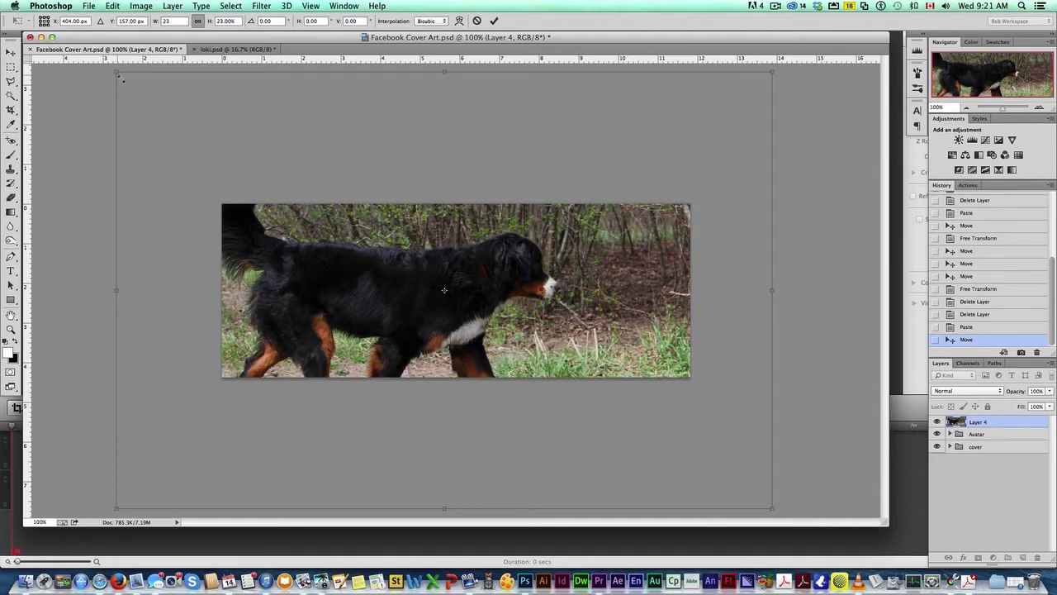
{"action": "left_click_drag", "start_coordinate": [121, 76], "coordinate": [416, 272]}
{"action": "left_click_drag", "start_coordinate": [535, 319], "coordinate": [318, 221]}
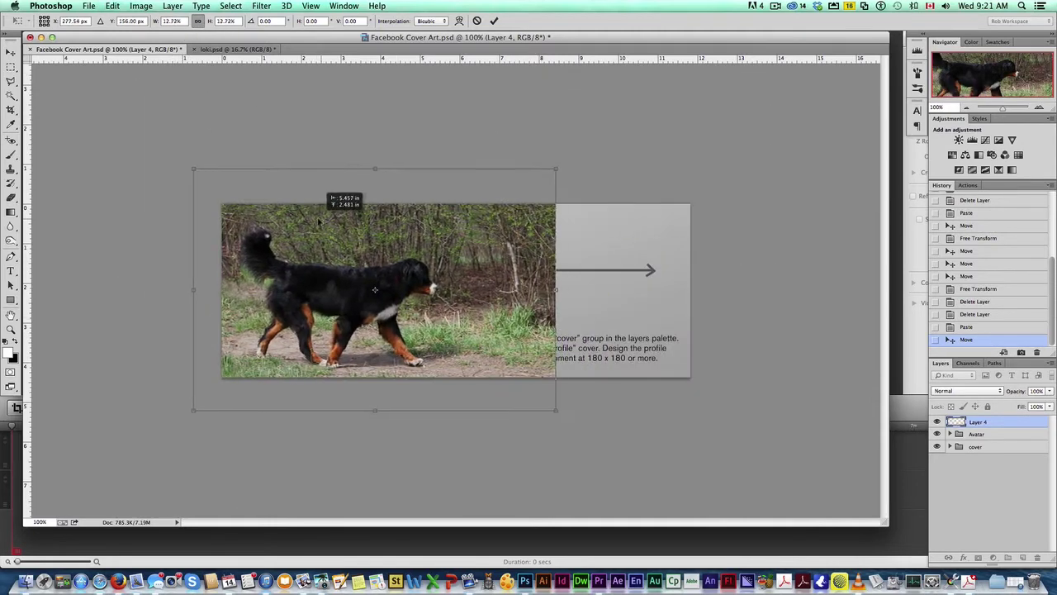
{"action": "left_click_drag", "start_coordinate": [556, 170], "coordinate": [610, 148]}
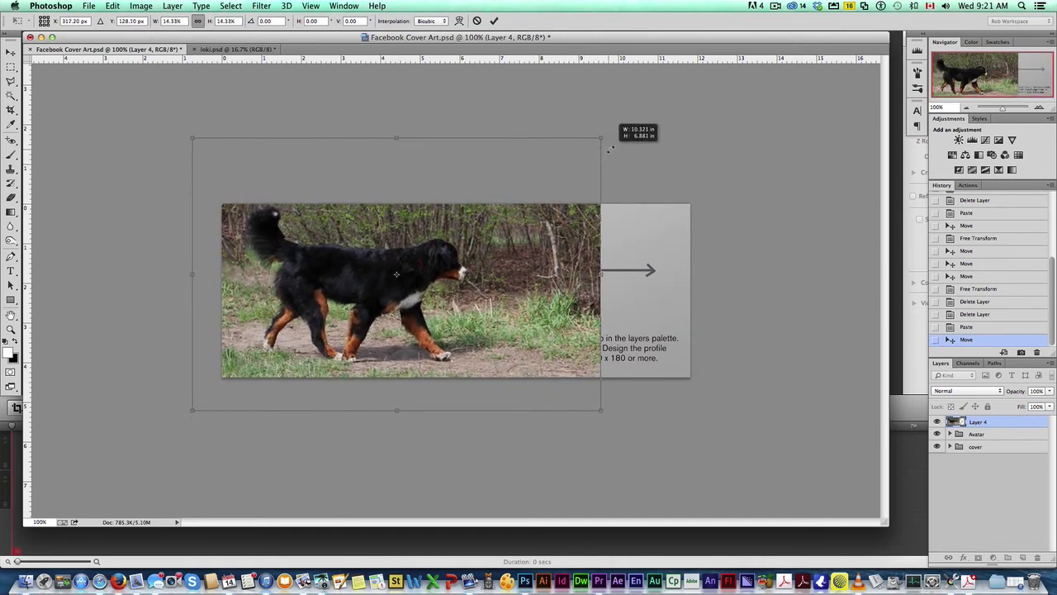
{"action": "left_click_drag", "start_coordinate": [552, 189], "coordinate": [546, 191]}
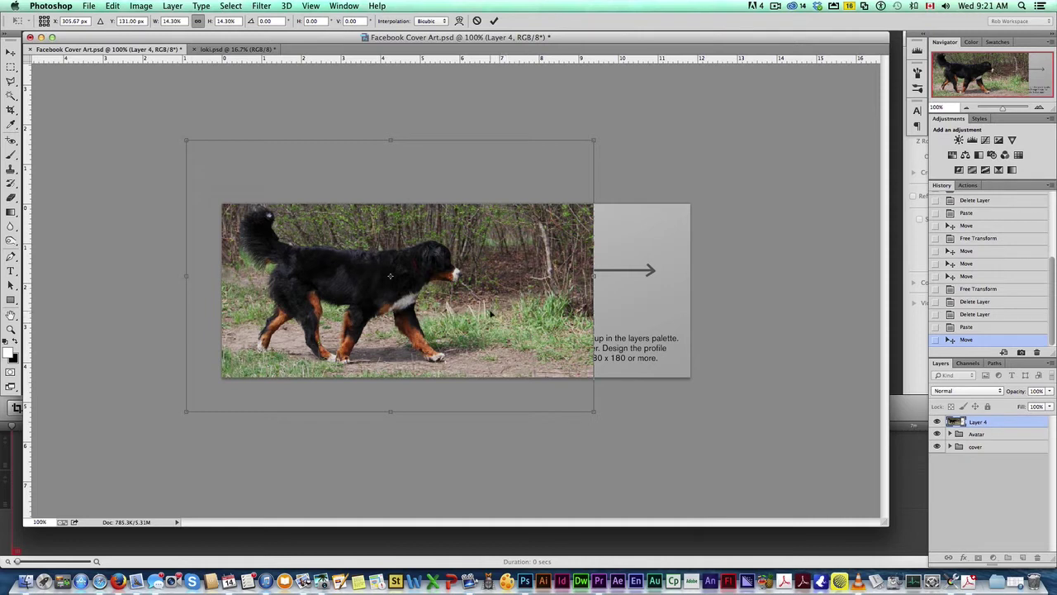
{"action": "key", "text": "Return"}
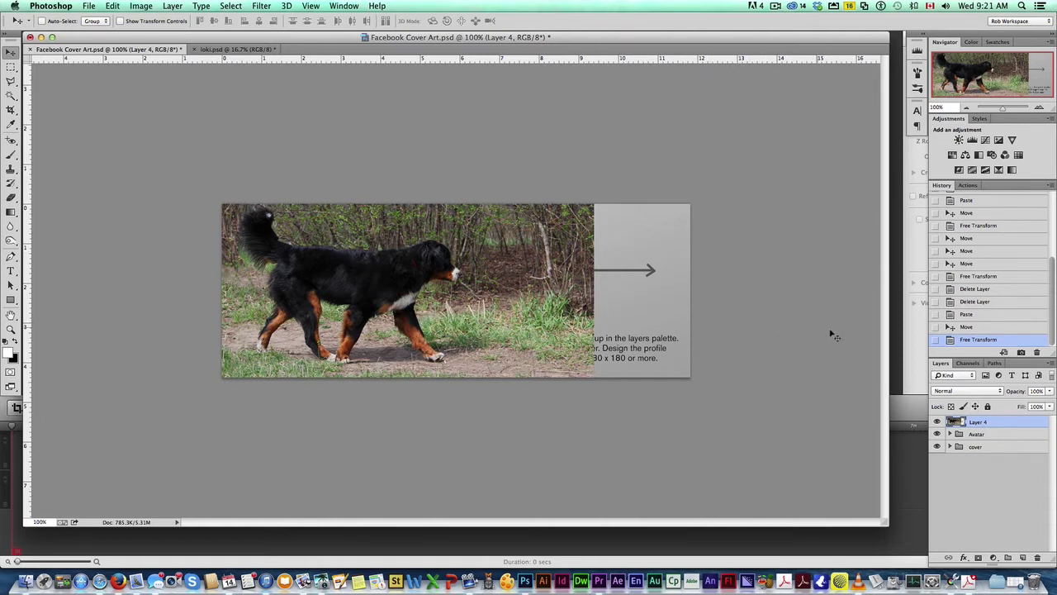
Duplicate Layer 4 twice, shift Layer 4 copy 2 right and hide it, then select Layer 4 copy
{"action": "left_click_drag", "start_coordinate": [1002, 424], "coordinate": [1023, 557]}
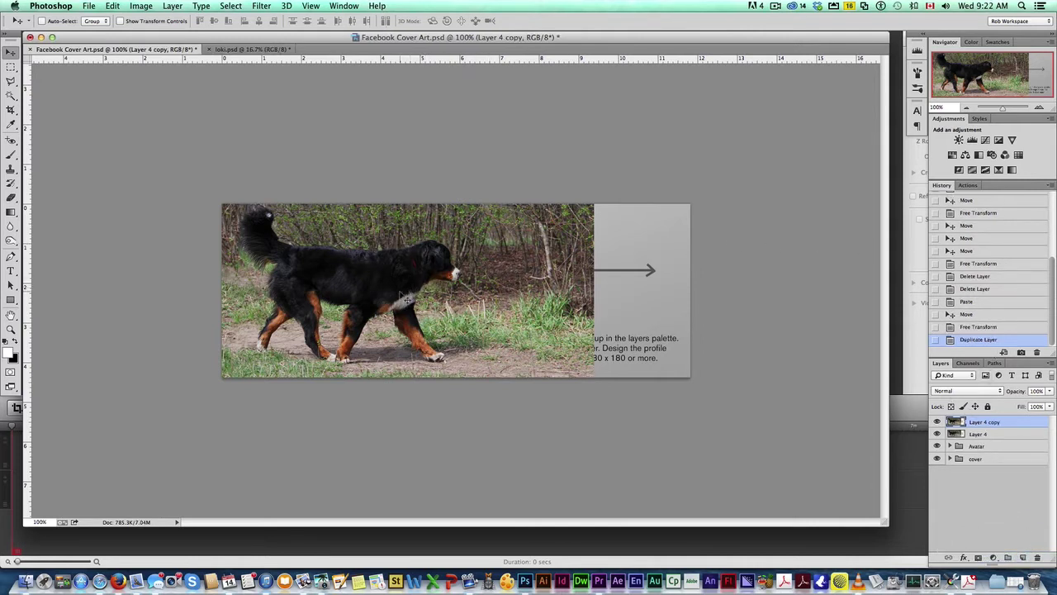
{"action": "left_click_drag", "start_coordinate": [378, 294], "coordinate": [637, 302]}
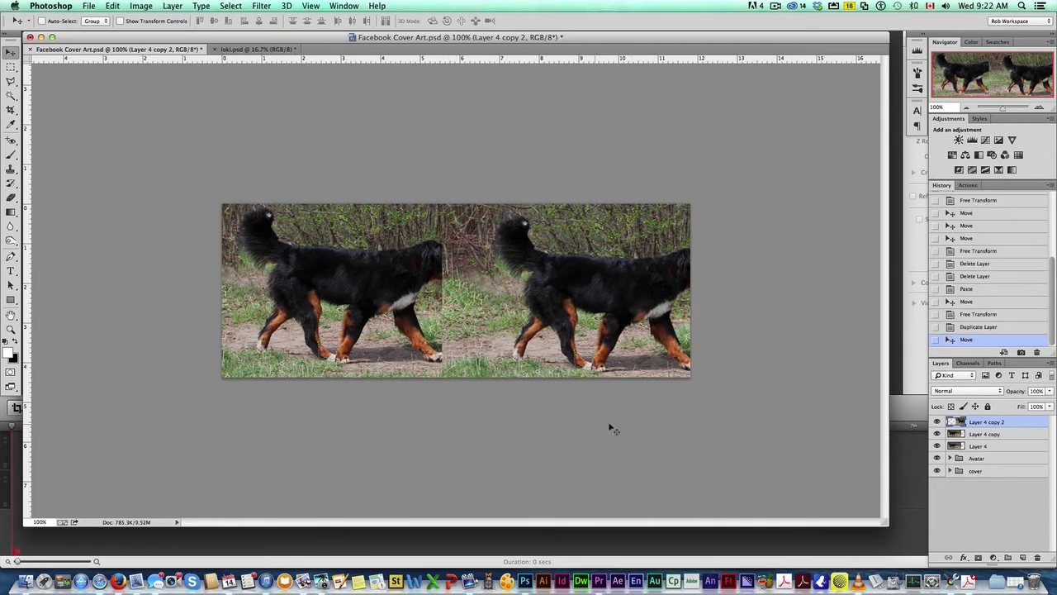
{"action": "left_click", "coordinate": [937, 422]}
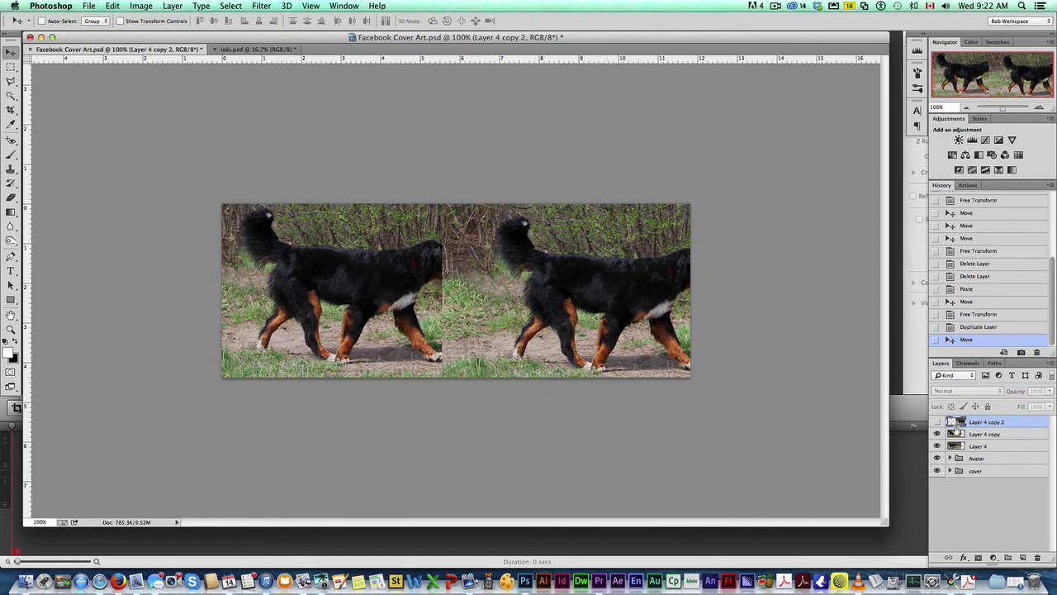
{"action": "left_click", "coordinate": [987, 434]}
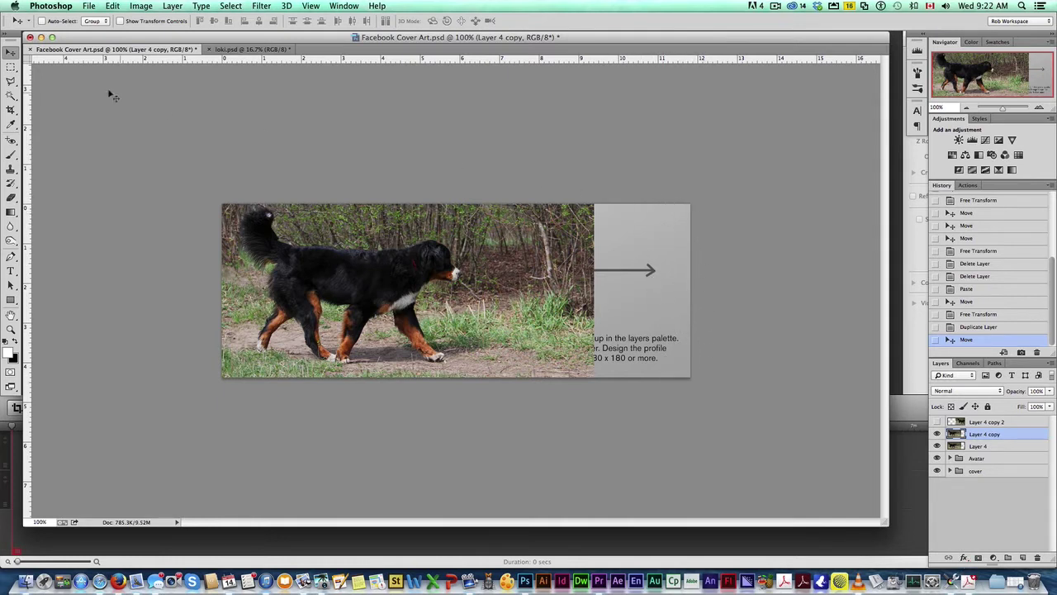
Stretch the background strip right of the dog out to the cover's right edge
{"action": "left_click", "coordinate": [10, 66]}
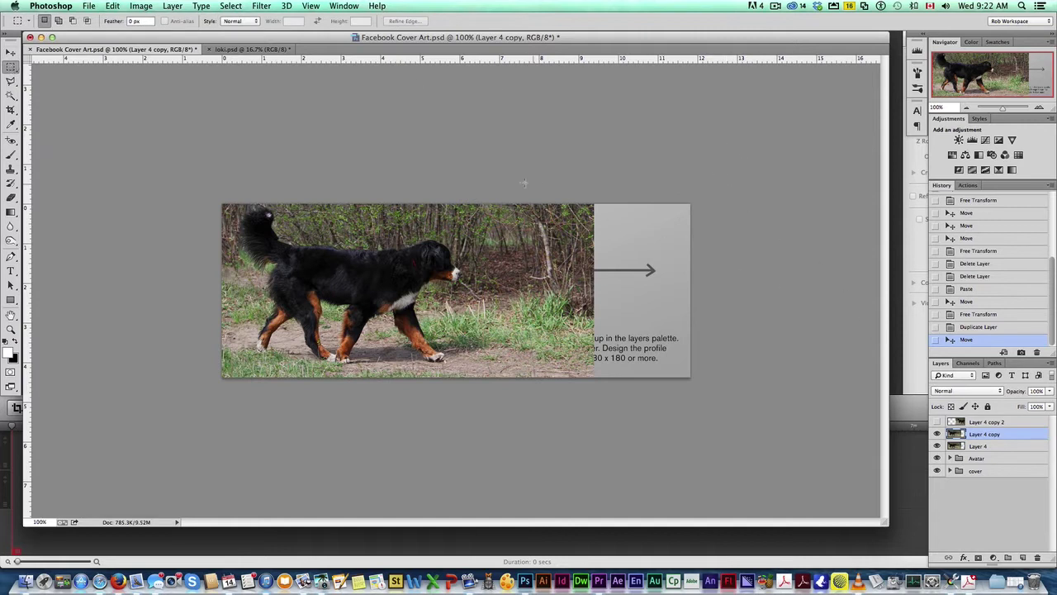
{"action": "left_click_drag", "start_coordinate": [473, 217], "coordinate": [592, 390]}
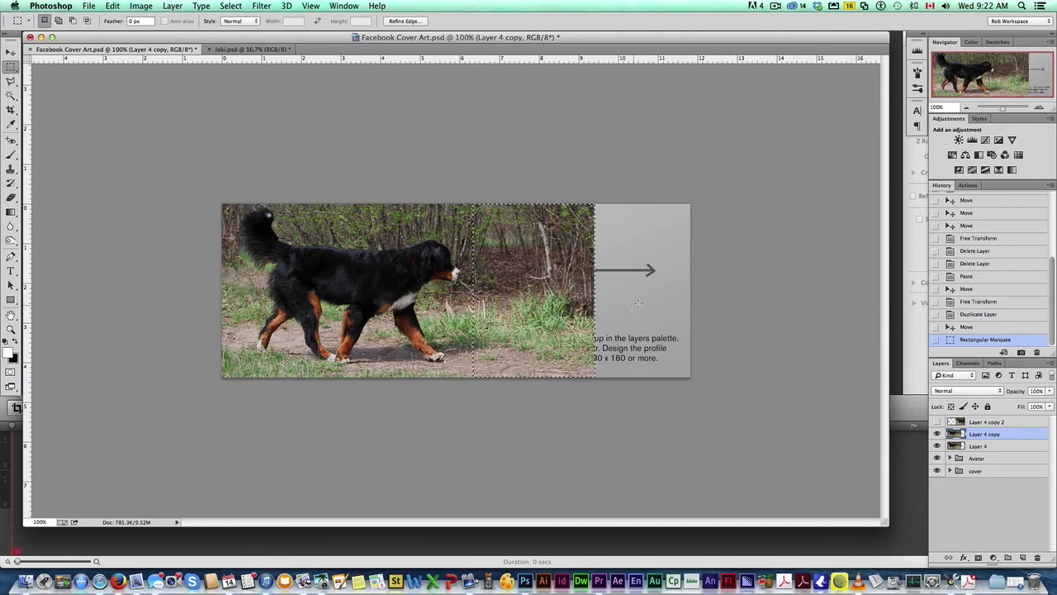
{"action": "key", "text": "ctrl+t"}
{"action": "left_click_drag", "start_coordinate": [595, 290], "coordinate": [695, 290]}
{"action": "key", "text": "Return"}
{"action": "key", "text": "super+d"}
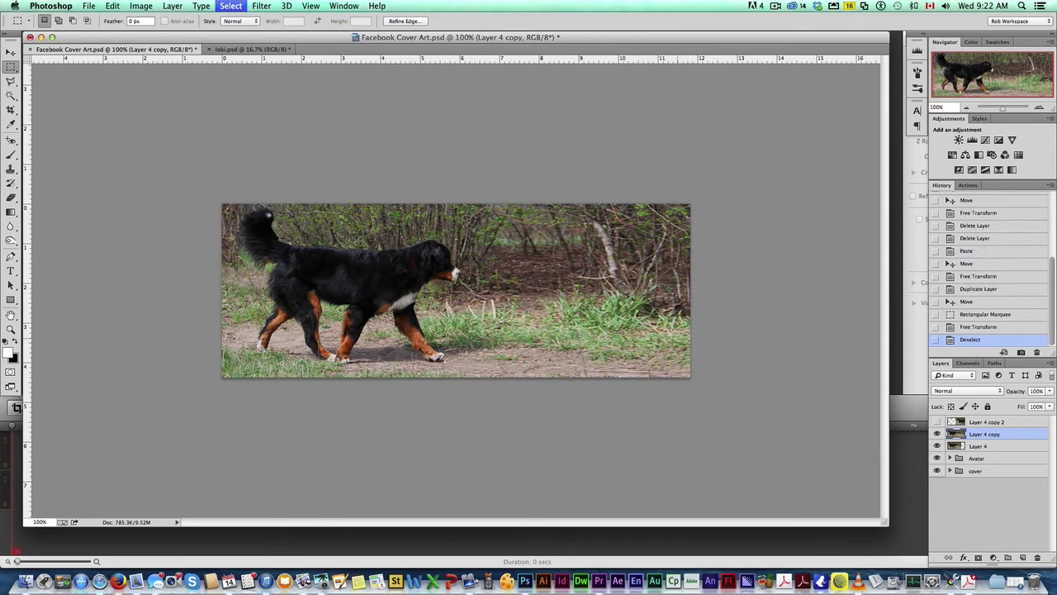
Delete Layer 4 copy and select Layer 4 copy 2
{"action": "key", "text": "v"}
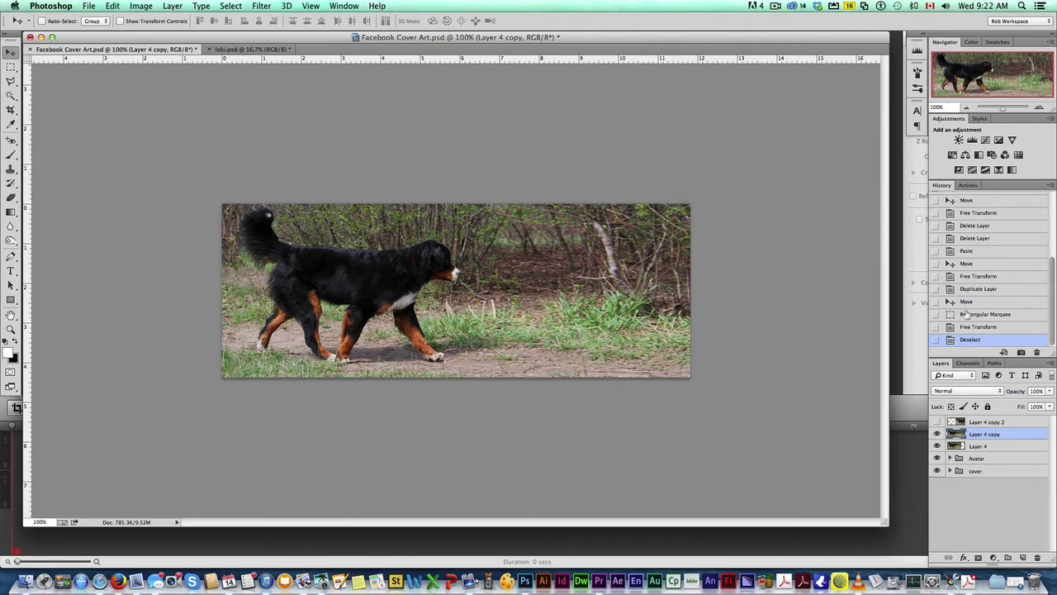
{"action": "left_click_drag", "start_coordinate": [985, 434], "coordinate": [1036, 558]}
{"action": "left_click", "coordinate": [986, 422]}
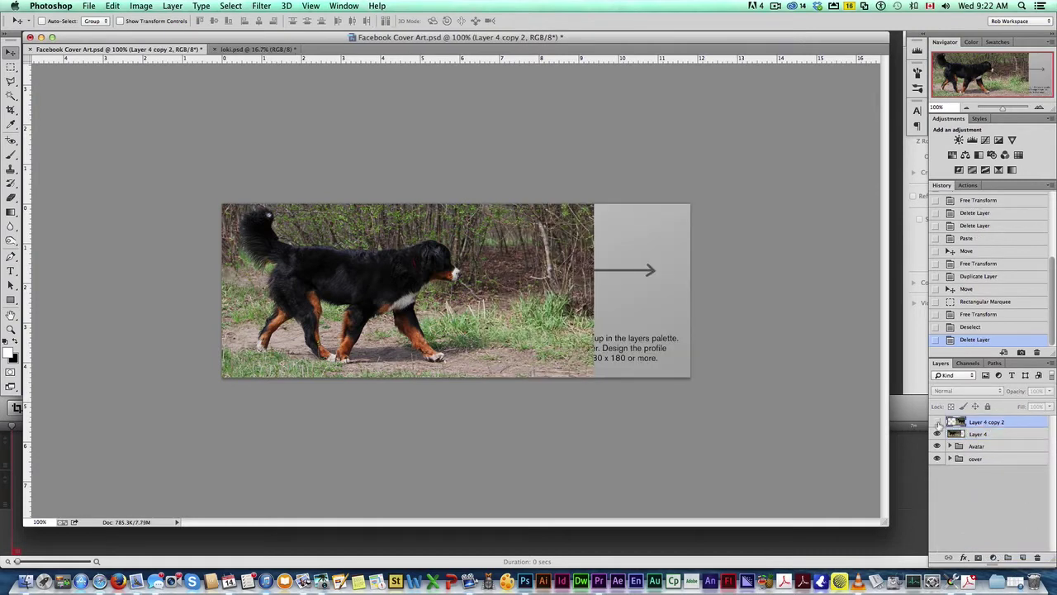
Show Layer 4 copy 2, flip it horizontally onto the cover's right side, and hide Layer 4
{"action": "left_click", "coordinate": [938, 422]}
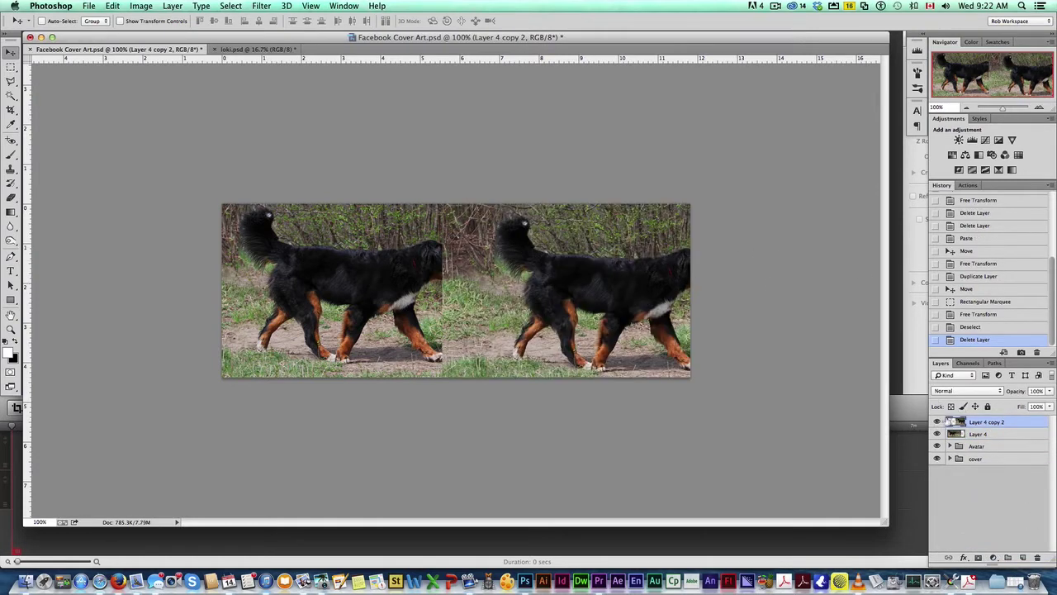
{"action": "left_click_drag", "start_coordinate": [588, 292], "coordinate": [455, 300]}
{"action": "key", "text": "super+t"}
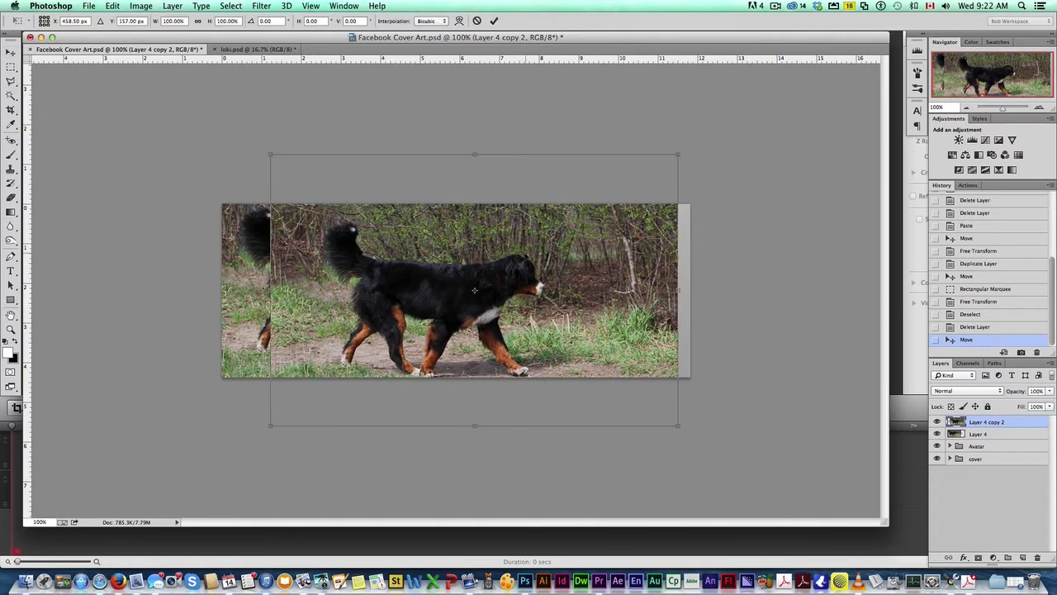
{"action": "right_click", "coordinate": [526, 249]}
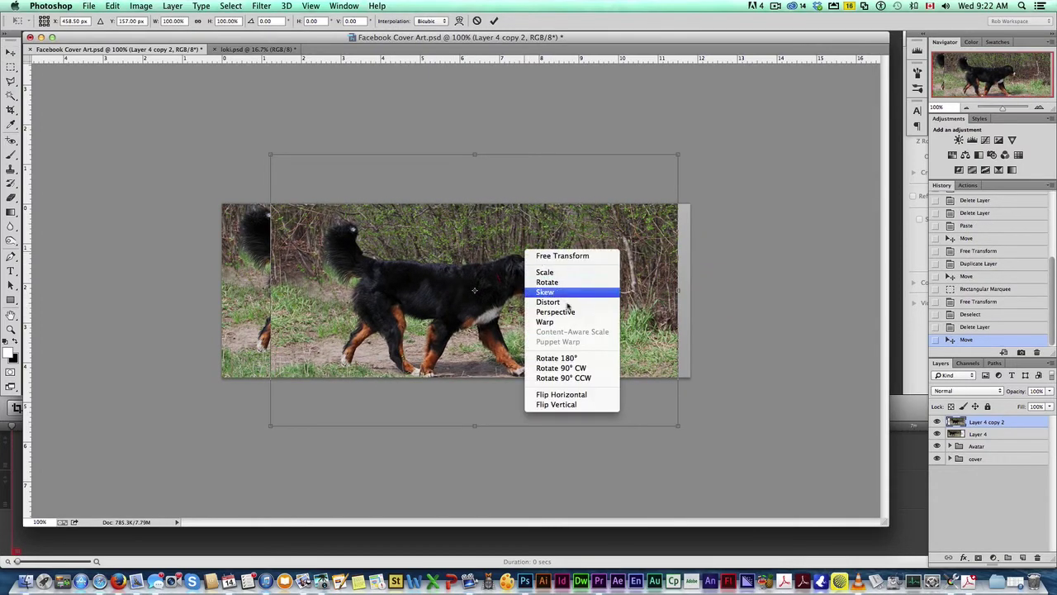
{"action": "left_click", "coordinate": [559, 400]}
{"action": "left_click_drag", "start_coordinate": [345, 312], "coordinate": [628, 303]}
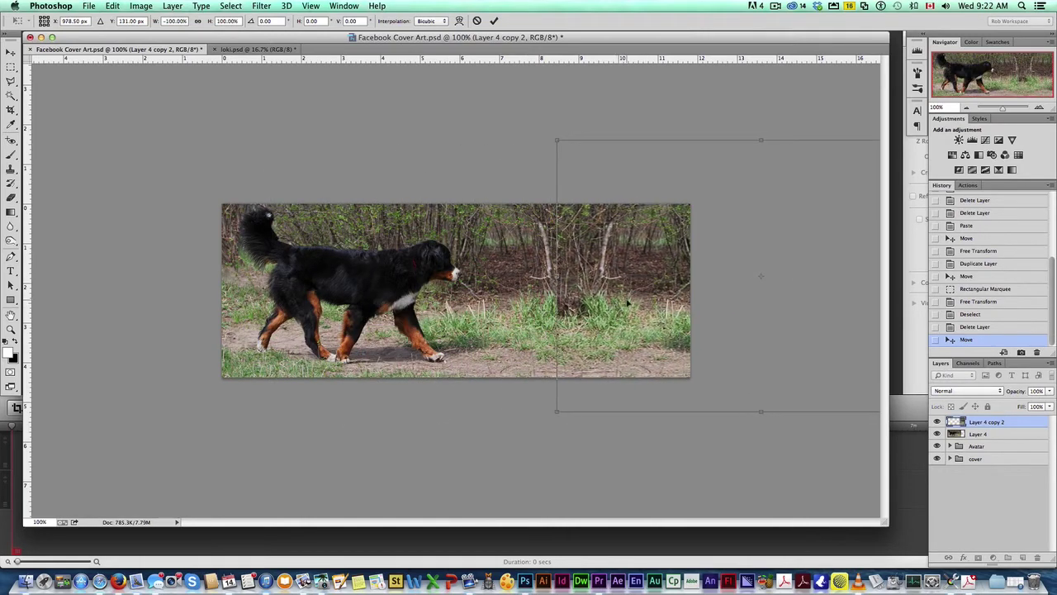
{"action": "key", "text": "Return"}
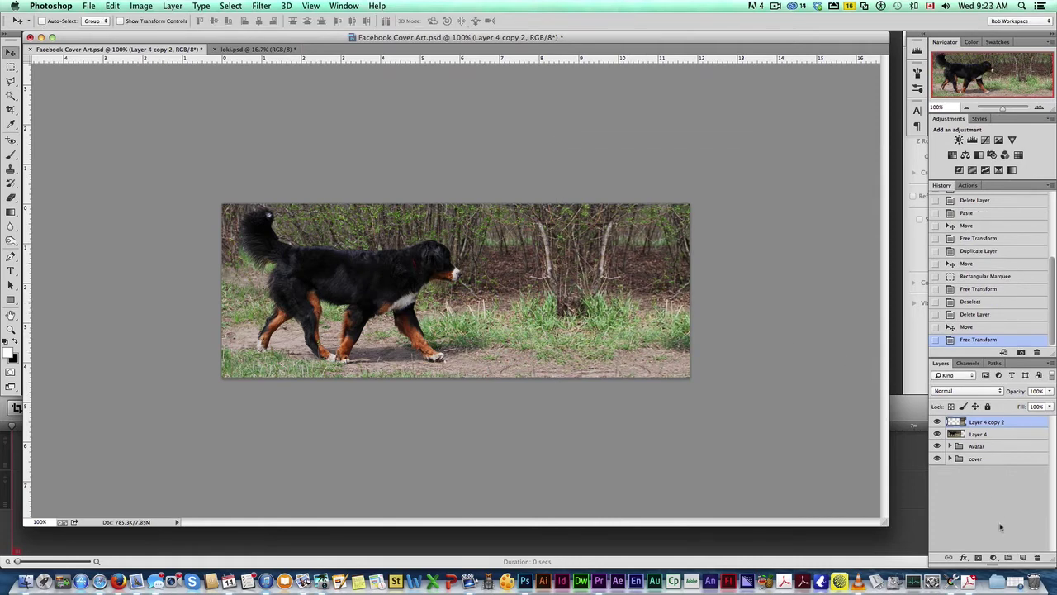
{"action": "left_click", "coordinate": [937, 434]}
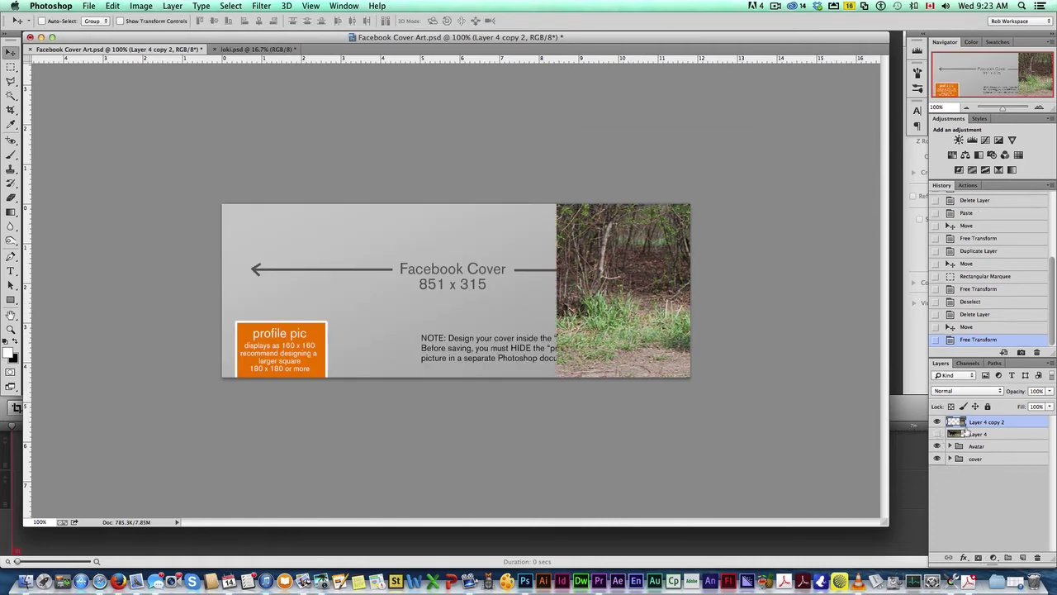
Give Layer 4 copy 2 a black-to-white gradient mask at its left edge, then show Layer 4
{"action": "left_click", "coordinate": [978, 558]}
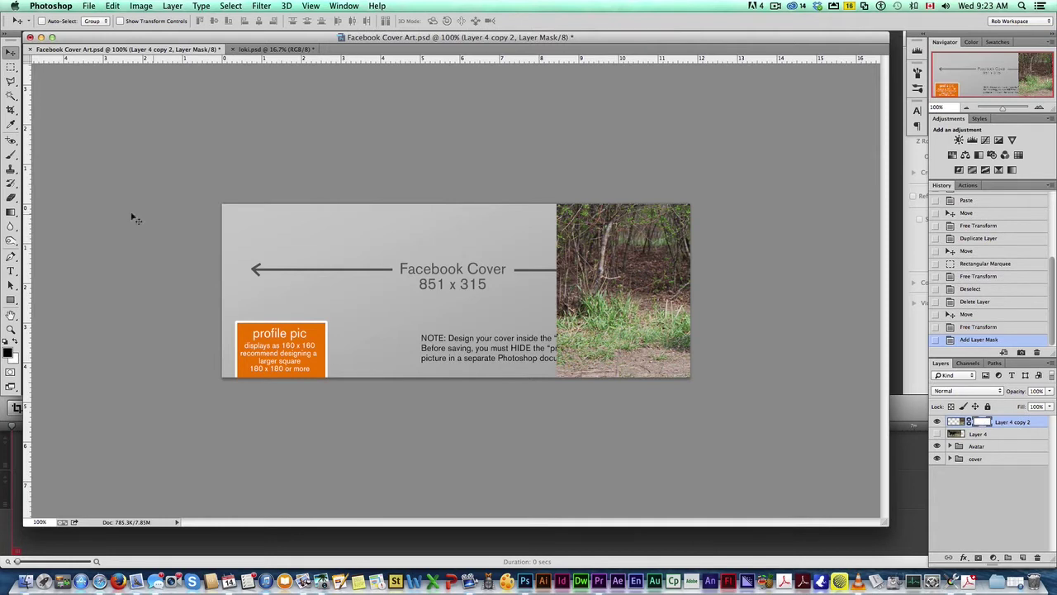
{"action": "left_click", "coordinate": [10, 212]}
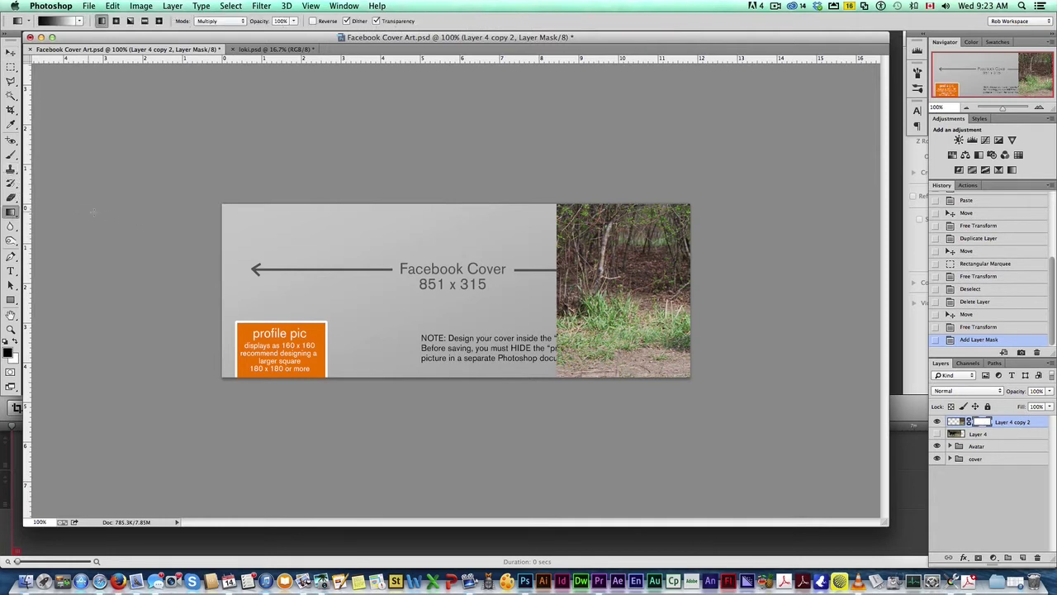
{"action": "left_click_drag", "start_coordinate": [573, 289], "coordinate": [594, 289]}
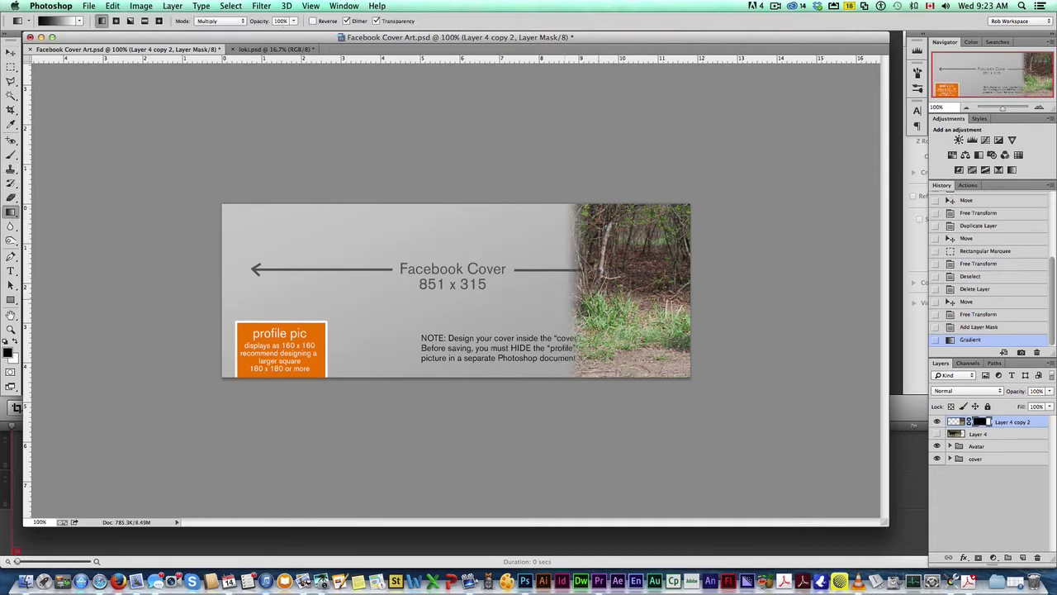
{"action": "key", "text": "v"}
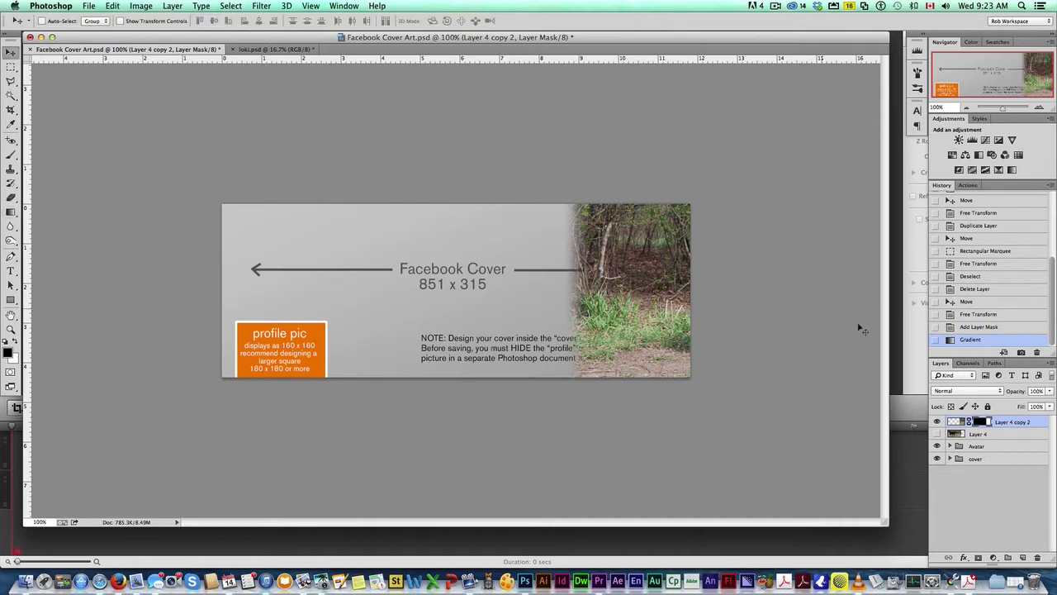
{"action": "left_click", "coordinate": [936, 434]}
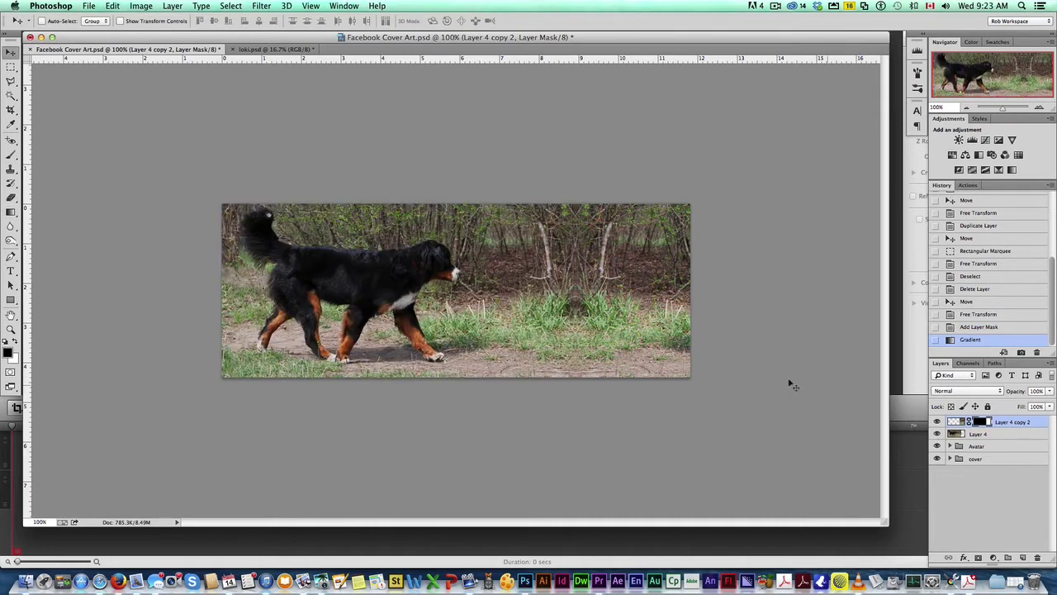
Merge Layer 4 with Layer 4 copy 2 and nudge the merged photo into place
{"action": "left_click", "coordinate": [1003, 435], "text": "shift"}
{"action": "left_click", "coordinate": [173, 6]}
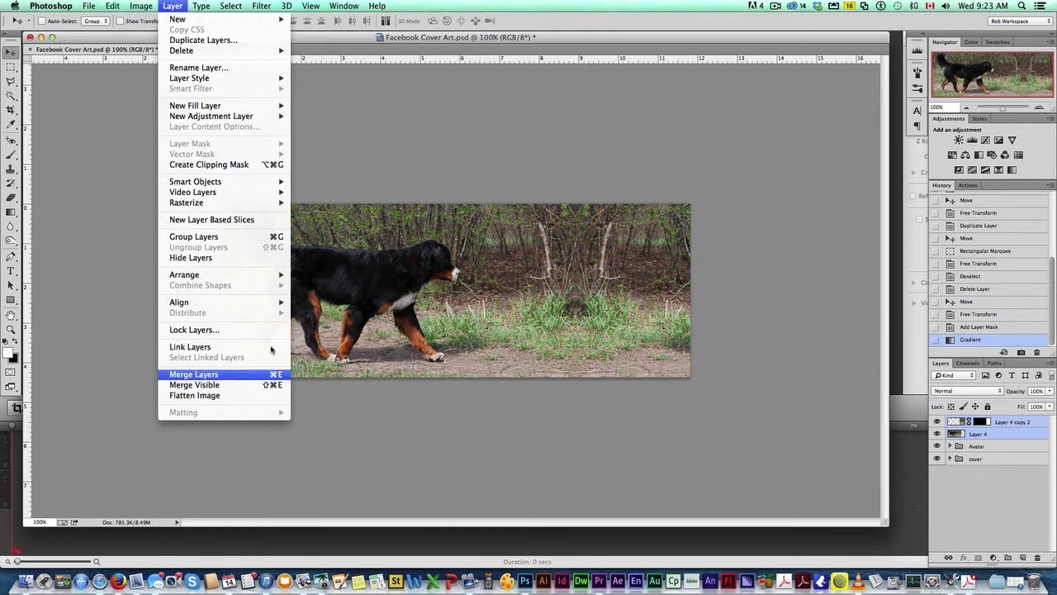
{"action": "left_click", "coordinate": [264, 375]}
{"action": "key", "text": "shift+Left"}
{"action": "key", "text": "shift+Left"}
{"action": "key", "text": "shift+Left"}
{"action": "key", "text": "shift+Left"}
{"action": "key", "text": "shift+Left"}
{"action": "key", "text": "shift+Left"}
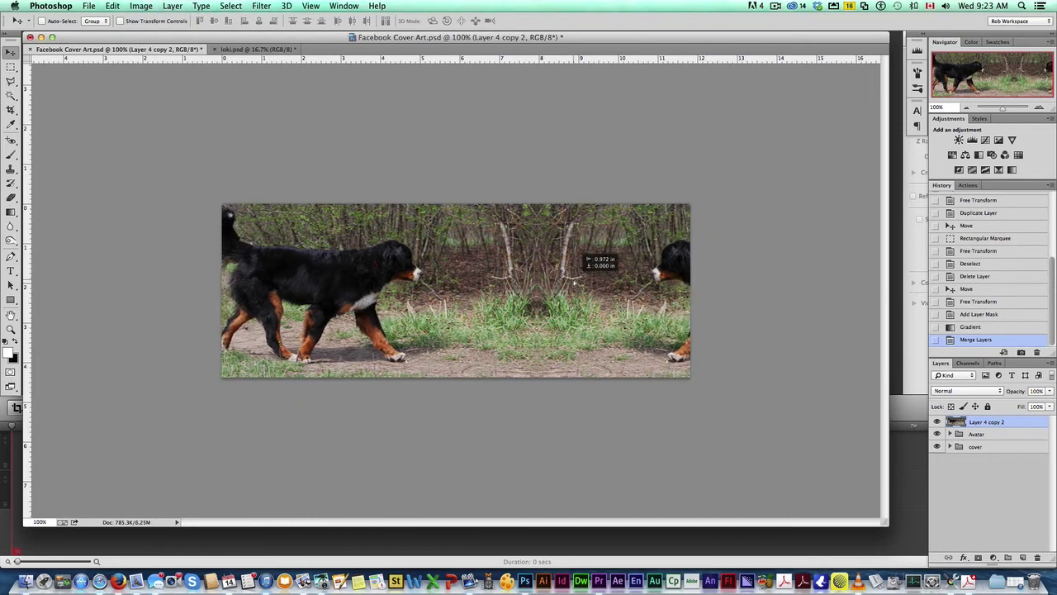
{"action": "left_click_drag", "start_coordinate": [593, 279], "coordinate": [622, 283]}
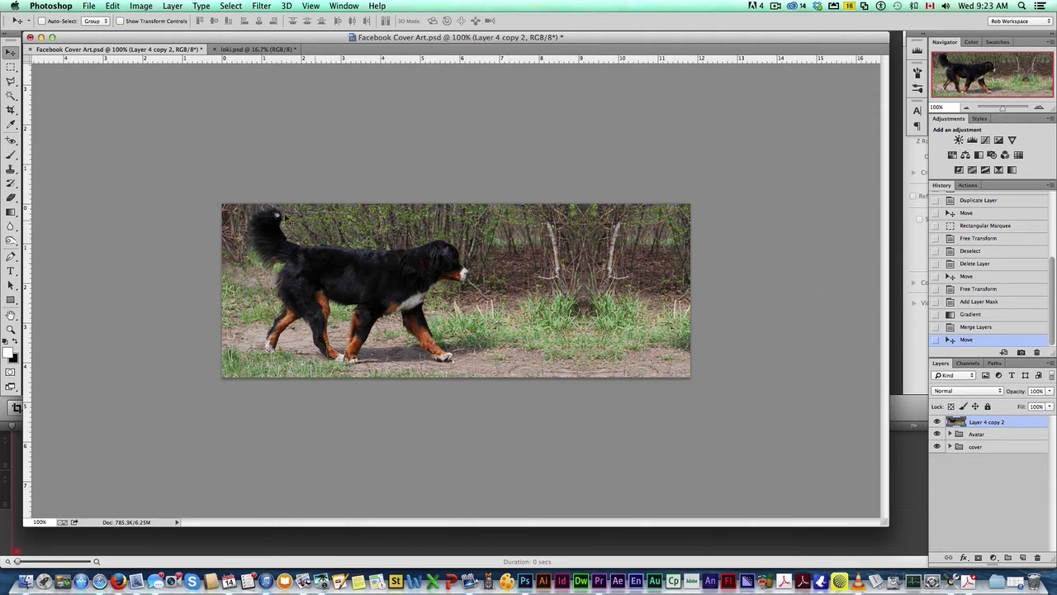
Clone Stamp over the repeated birch trunk and surrounding trees to hide the mirror seam
{"action": "key", "text": "s"}
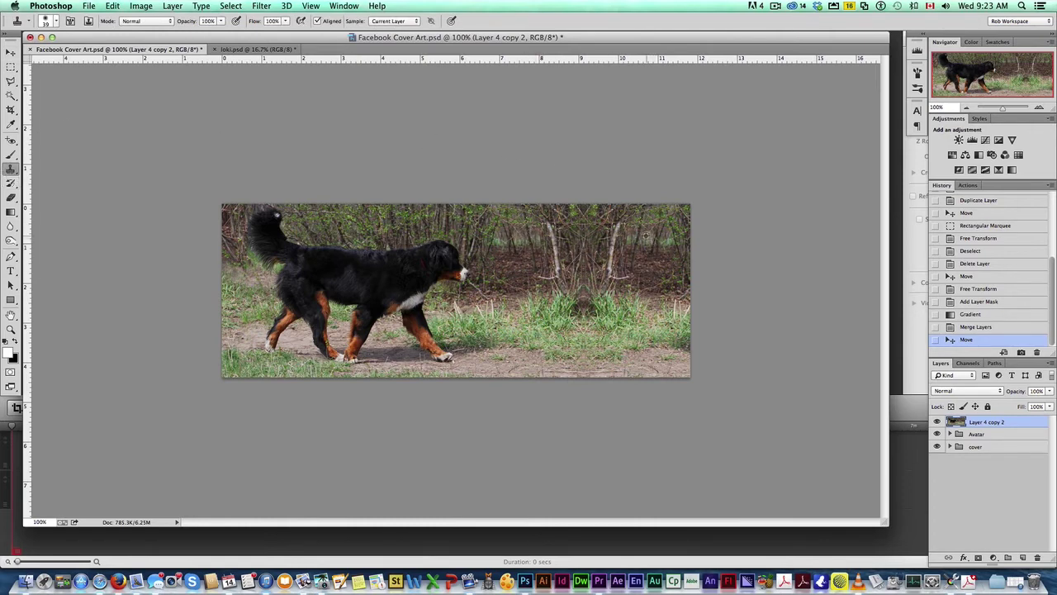
{"action": "left_click_drag", "start_coordinate": [615, 228], "coordinate": [612, 240]}
{"action": "mouse_move", "coordinate": [612, 245]}
{"action": "left_mouse_down"}
{"action": "mouse_move", "coordinate": [646, 266]}
{"action": "mouse_move", "coordinate": [611, 270]}
{"action": "mouse_move", "coordinate": [642, 285]}
{"action": "left_mouse_up"}
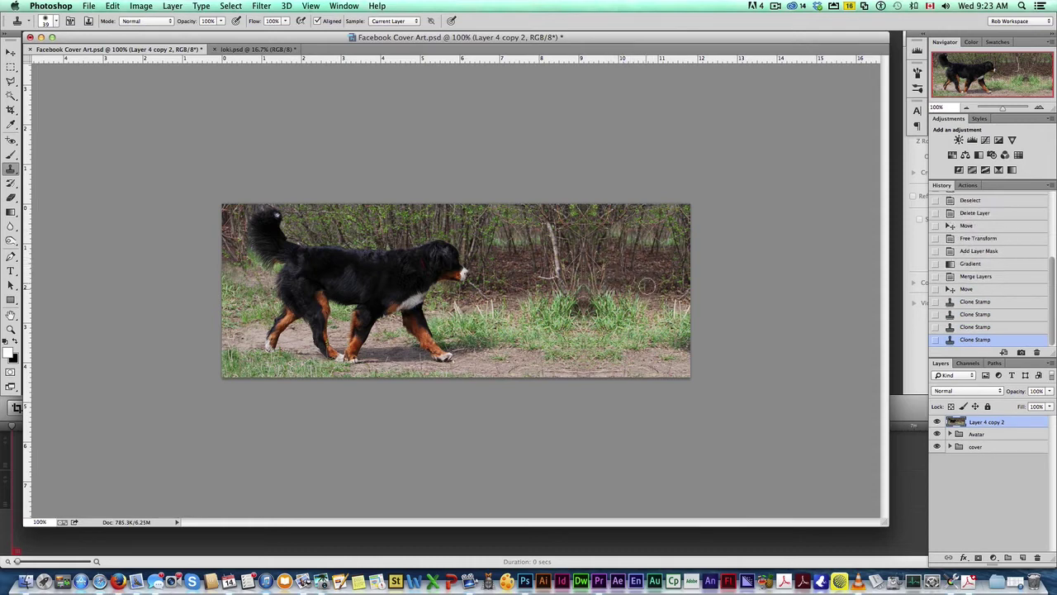
{"action": "left_click", "coordinate": [617, 287]}
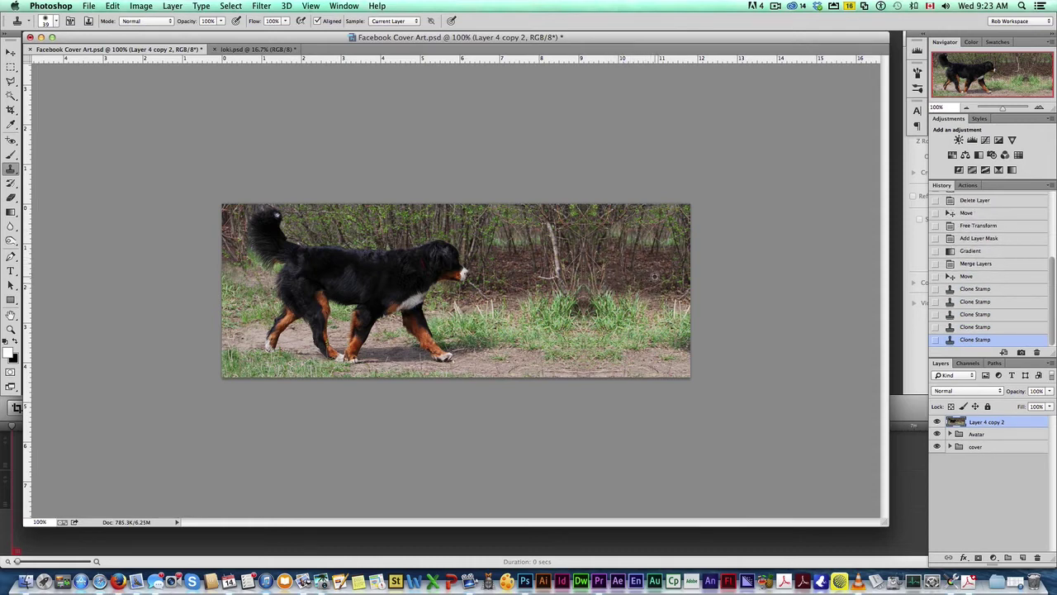
{"action": "left_click_drag", "start_coordinate": [651, 281], "coordinate": [636, 298]}
{"action": "left_click", "coordinate": [583, 312]}
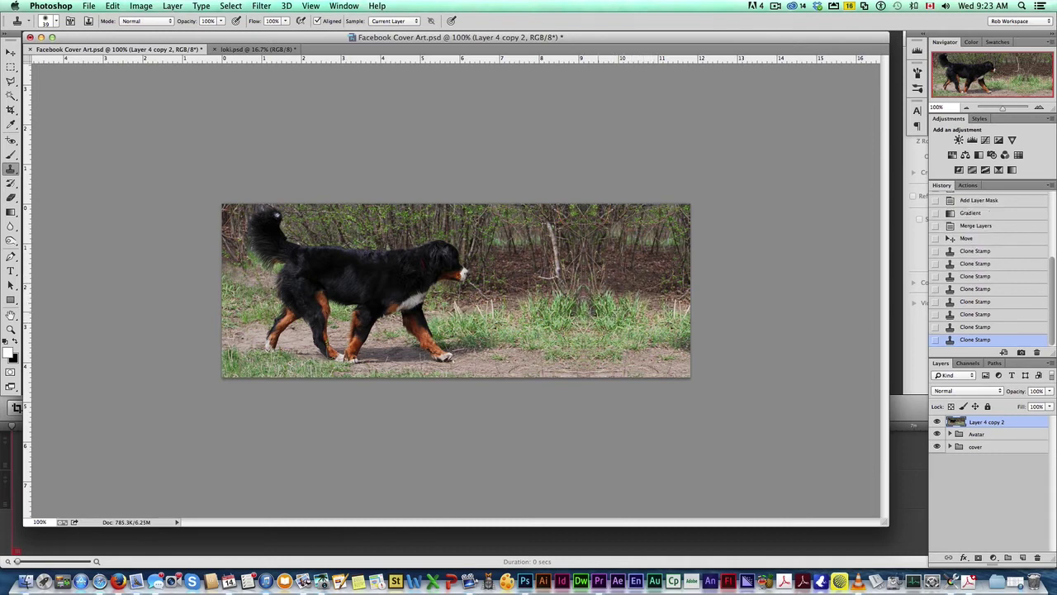
{"action": "left_click", "coordinate": [601, 308]}
{"action": "left_click", "coordinate": [581, 299]}
{"action": "left_click", "coordinate": [579, 309]}
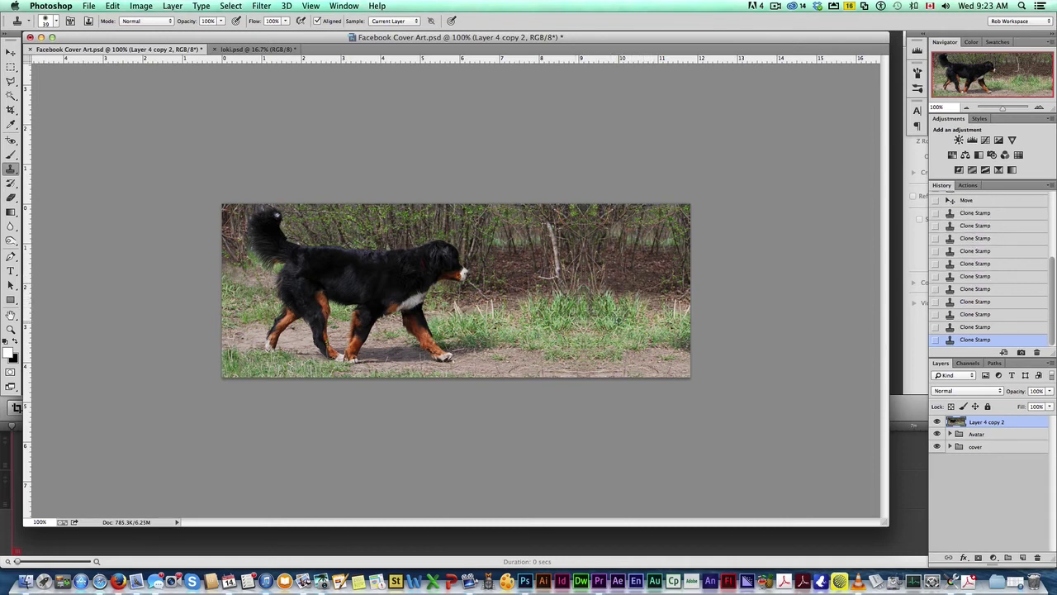
{"action": "left_click", "coordinate": [587, 326]}
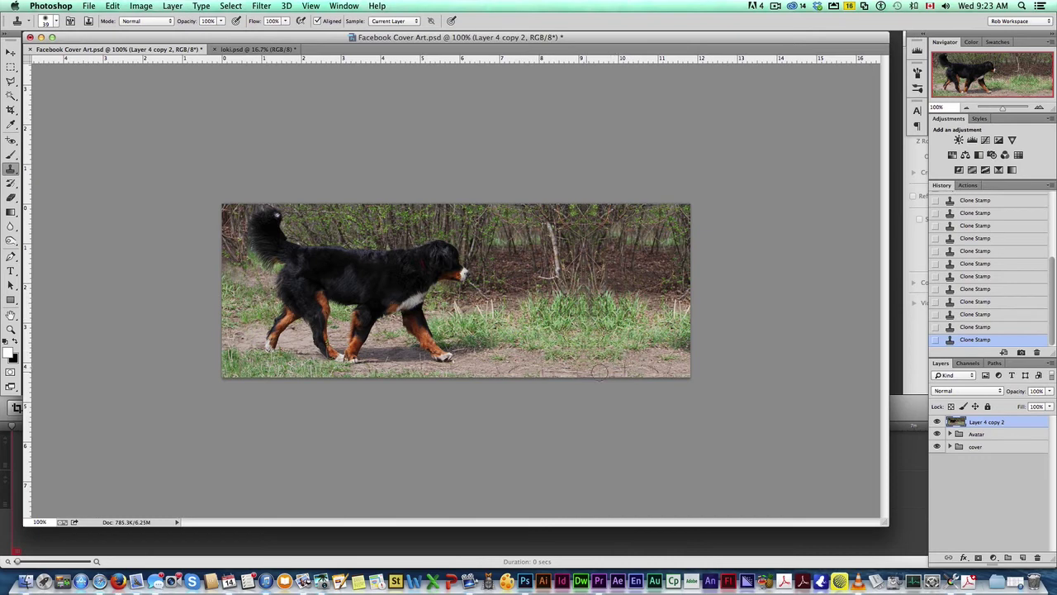